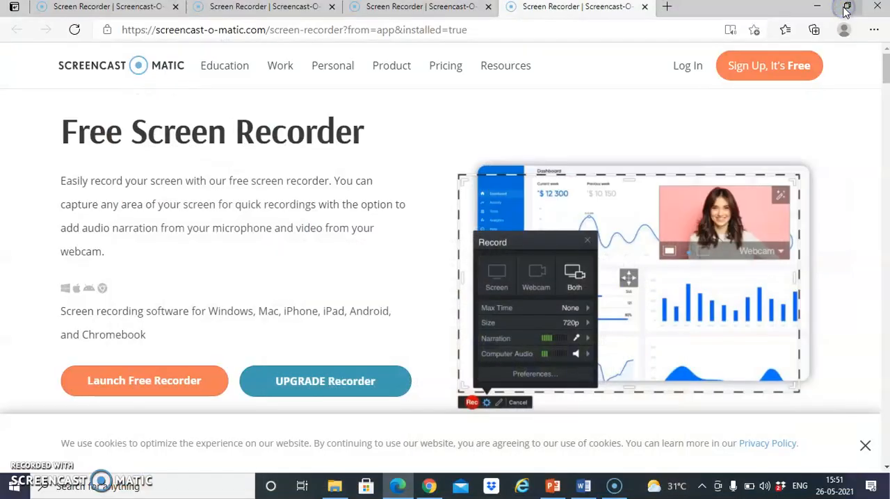
- Switch to Chrome, search Google for "e prerana", and open the e-PRERANA professional tax portal
click(816, 8)
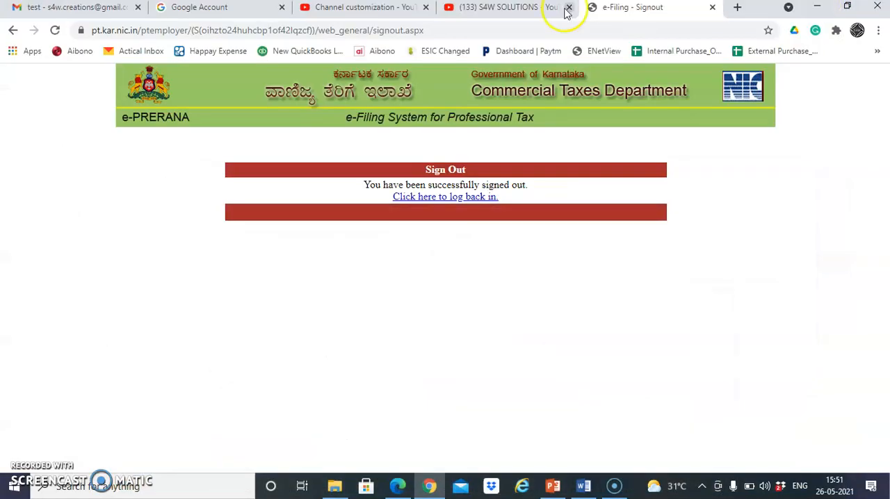
click(516, 32)
text(G)
key(Return)
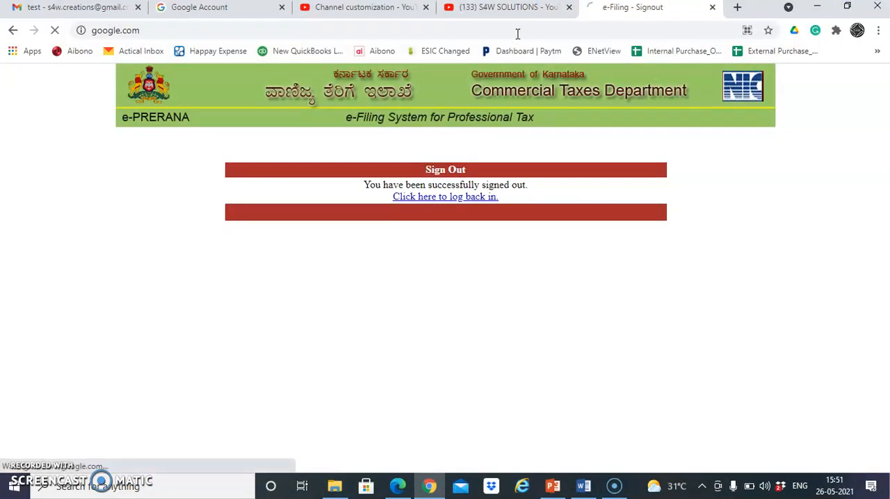
text(E PRE)
key(Down)
key(Return)
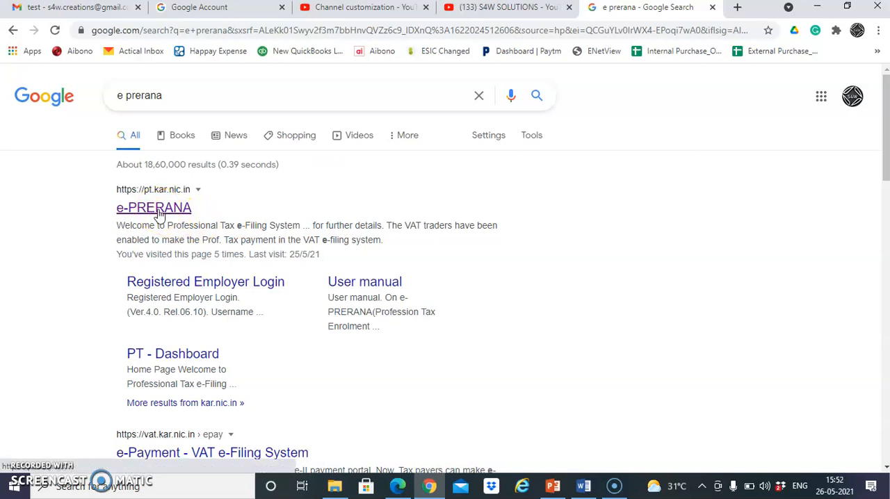
click(159, 214)
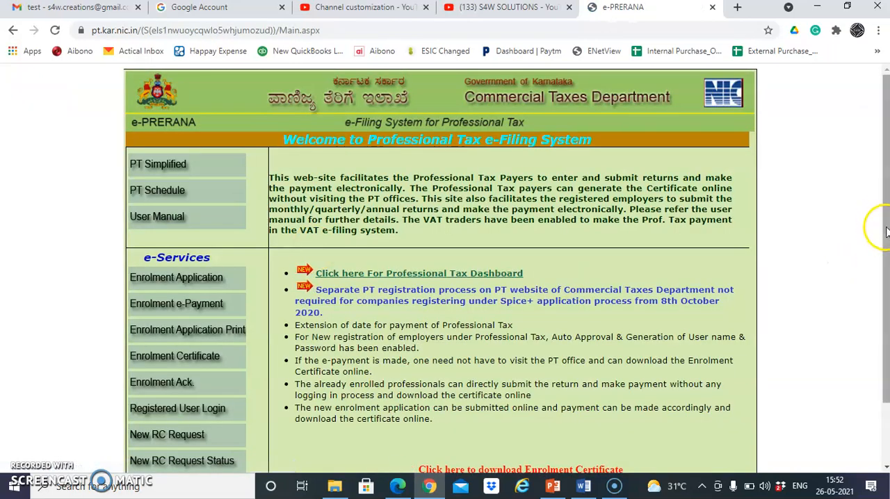
- Open the registered user login, enter the employer's username and account password, and log in
scroll(884, 232, down, 2)
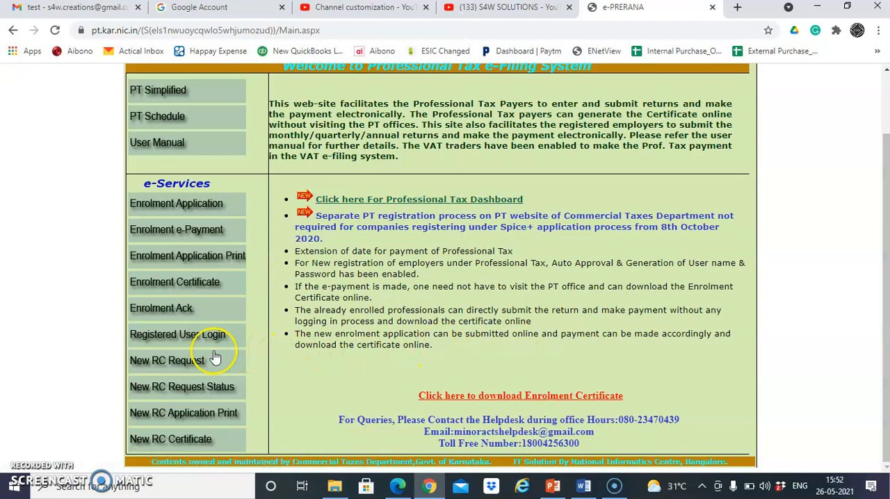
click(159, 337)
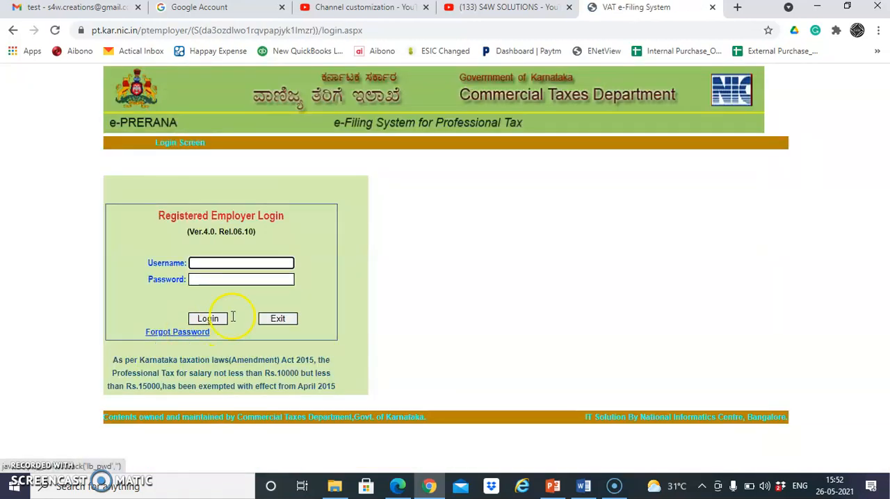
click(237, 278)
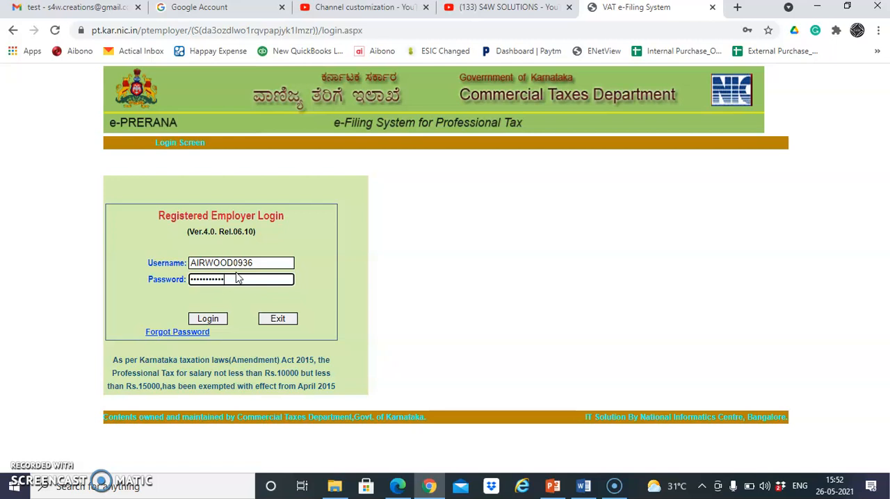
click(211, 321)
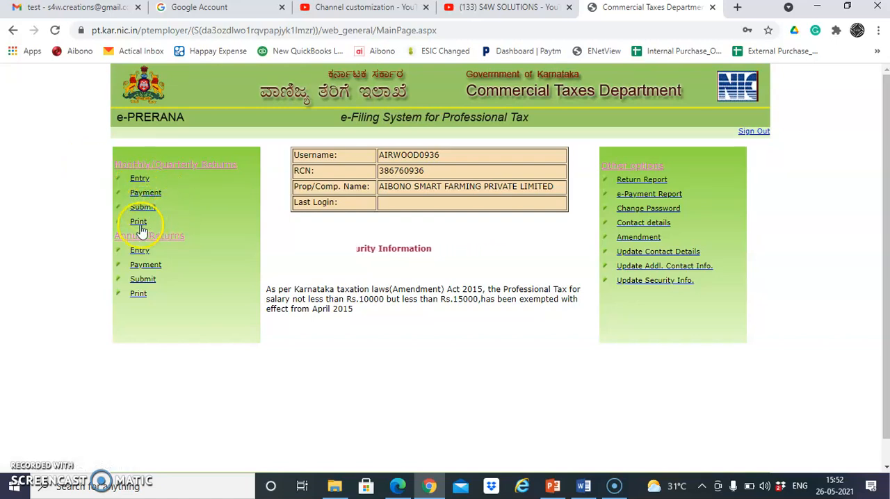
- Start a monthly return entry for year 2020, month DEC, trying the Original return type first and settling on Revised
click(139, 180)
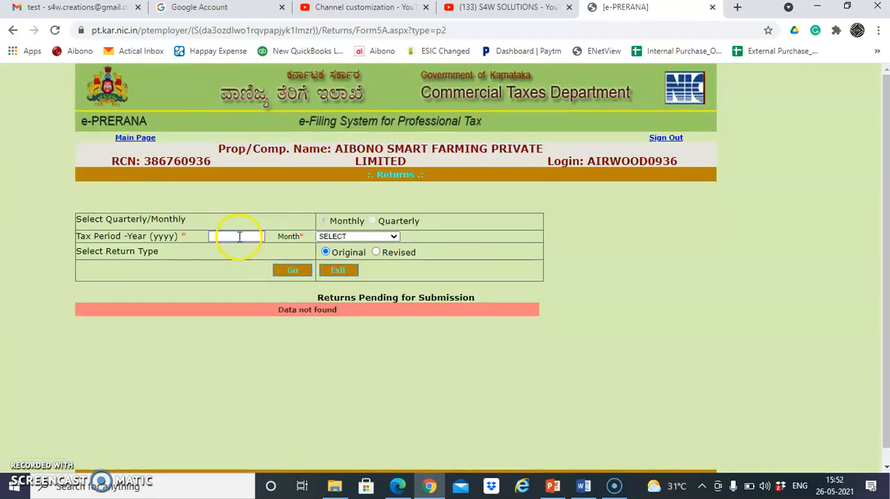
click(237, 236)
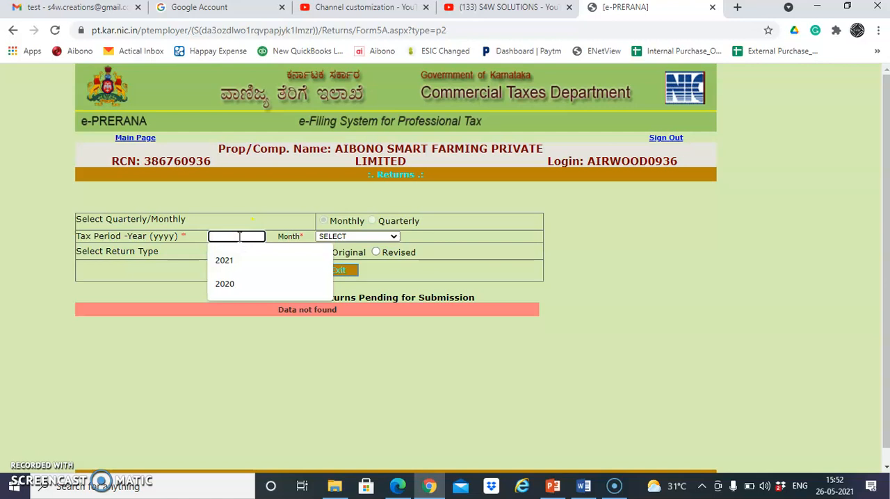
text(2020)
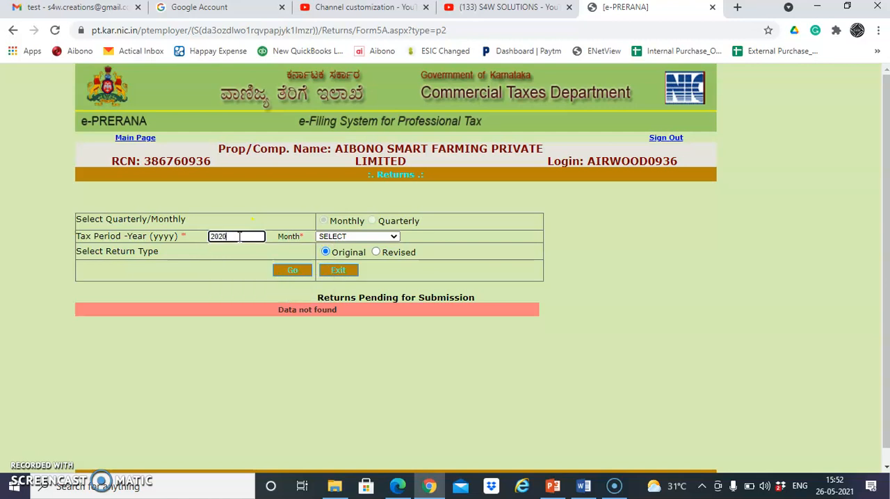
click(332, 237)
key(d)
key(Return)
click(292, 270)
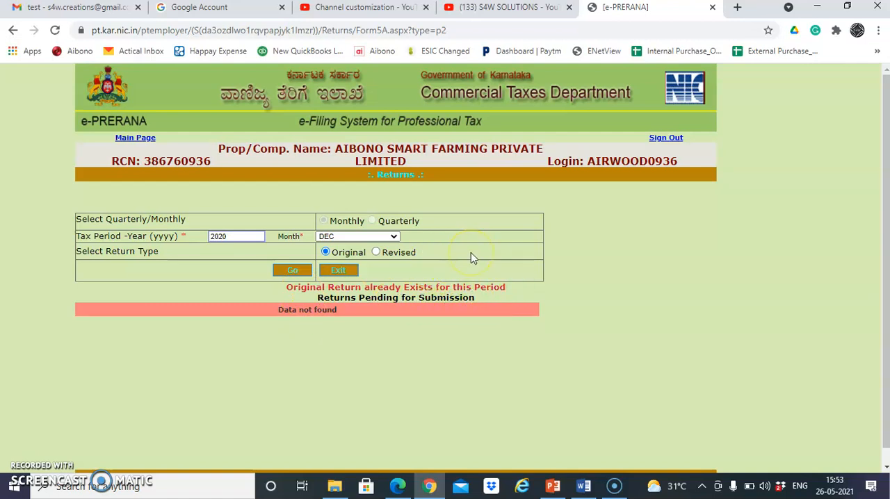
click(375, 252)
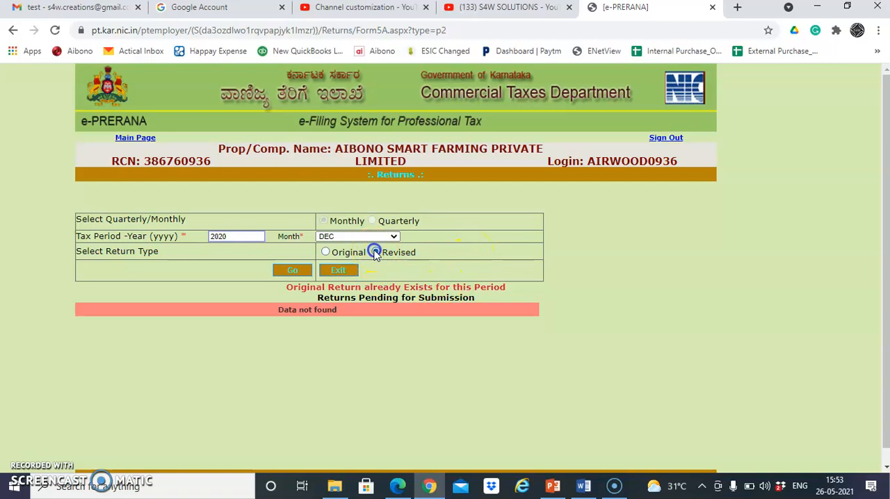
click(289, 271)
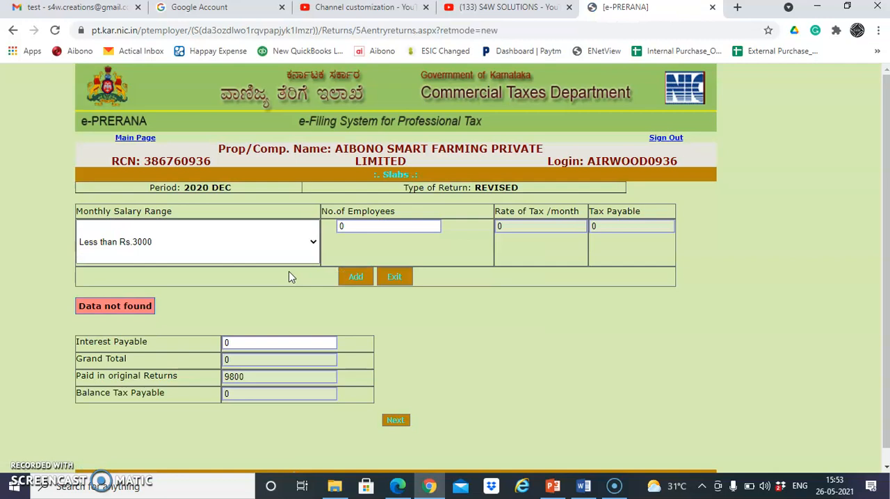
- Add 50 employees in the "Not less than Rs.15000 and above" salary range and proceed to the return's confirmation
click(312, 245)
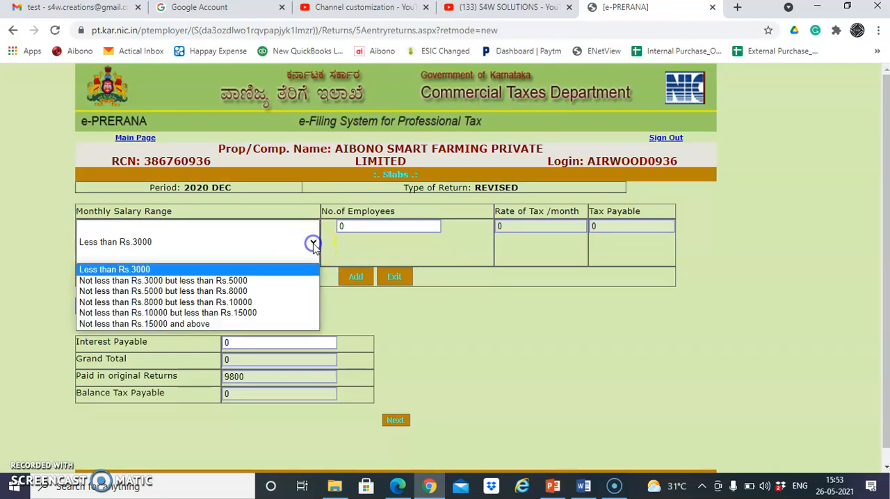
click(223, 326)
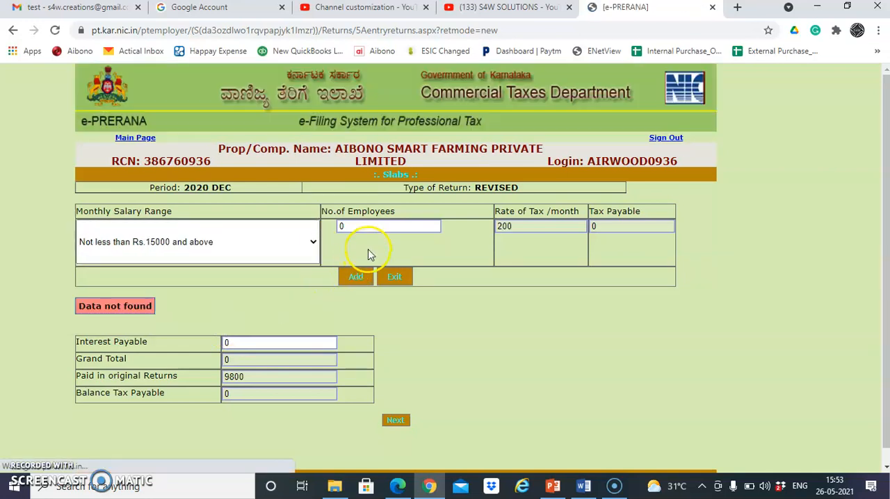
click(355, 226)
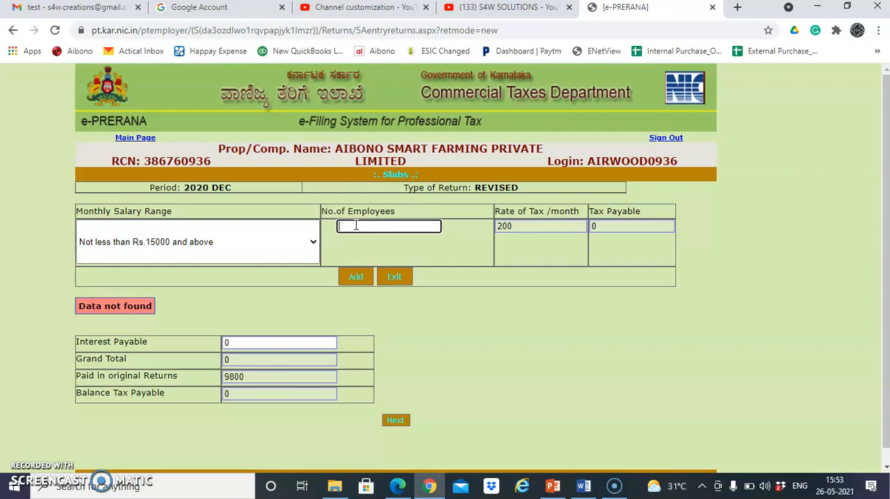
click(349, 276)
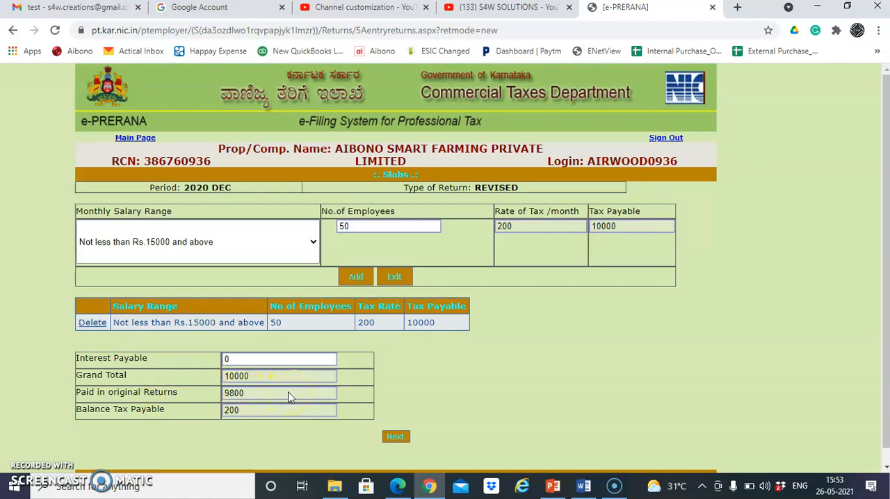
click(395, 438)
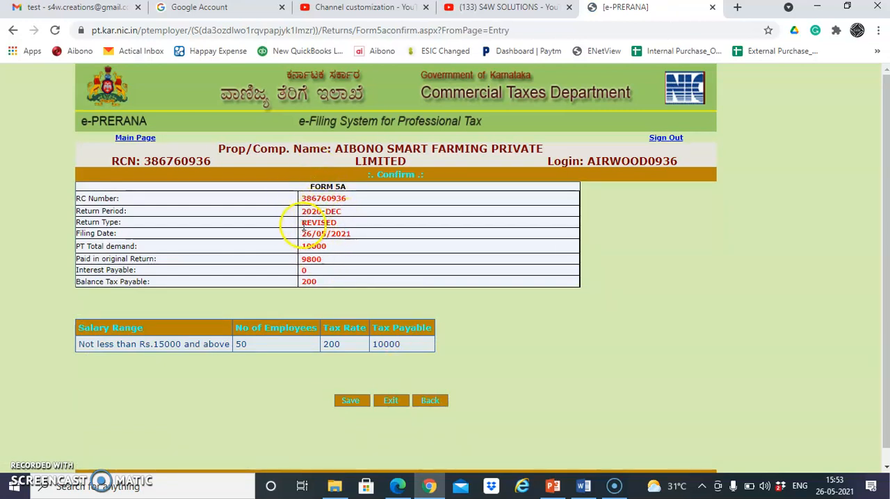
- Review the return type, filing date, period, total demand and amount paid on Form 5A, and save the revised return
drag(302, 223, 361, 222)
drag(301, 233, 364, 236)
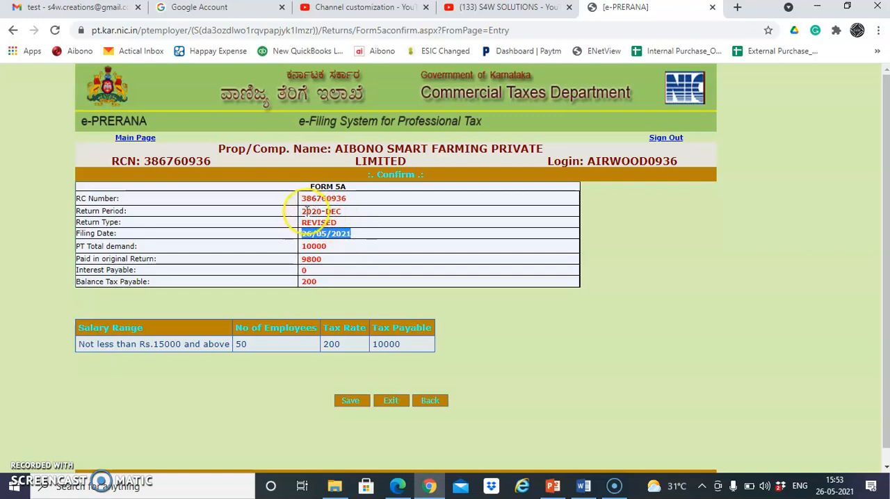
drag(304, 211, 351, 213)
click(351, 219)
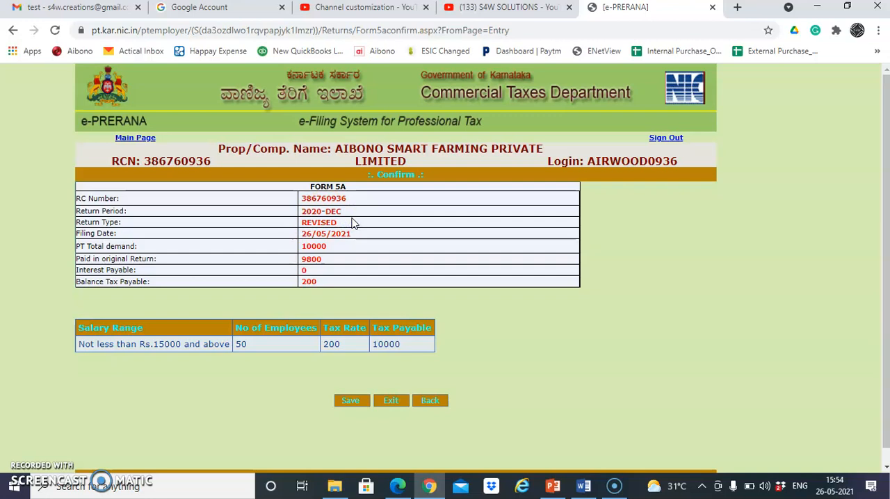
double_click(313, 259)
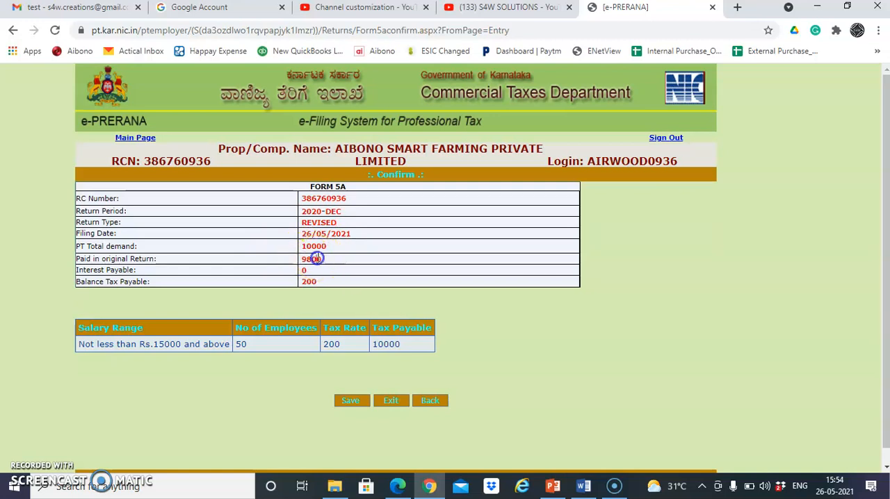
click(303, 246)
drag(304, 246, 338, 246)
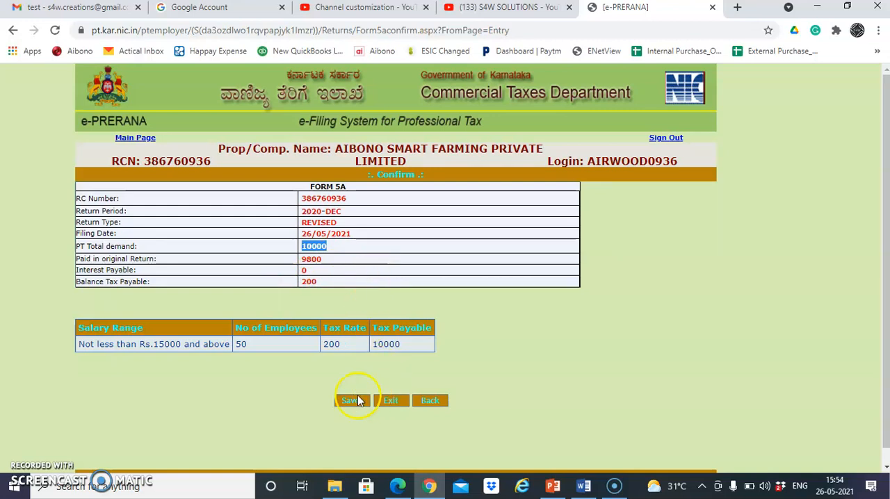
click(338, 400)
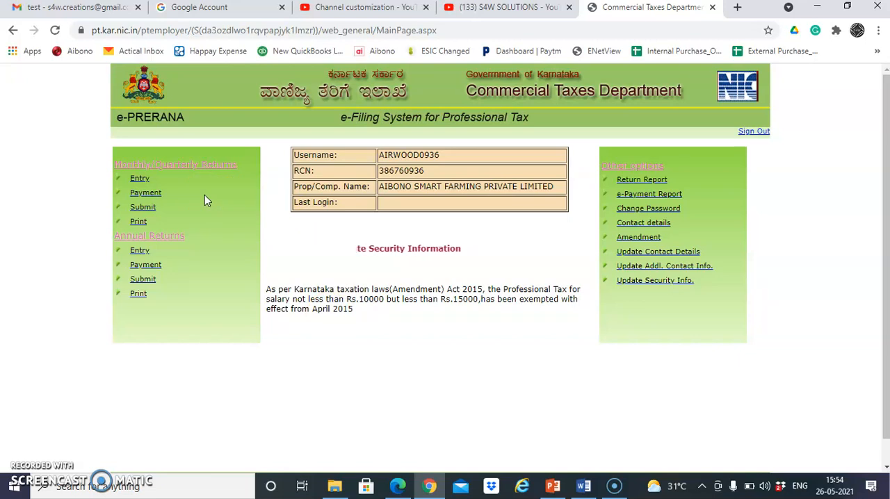
- Open the pending revised return for payment, fill in an e-Payment CTD reference number, and exit without adding the payment
click(145, 193)
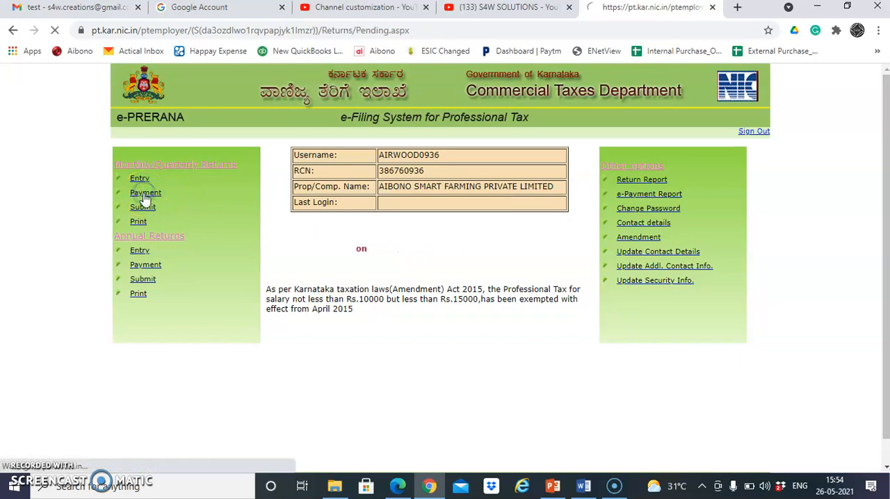
click(88, 215)
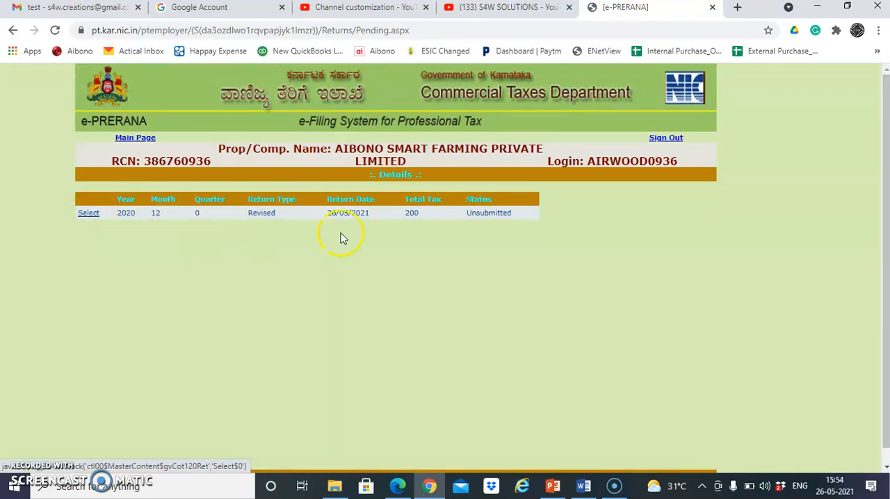
drag(401, 213, 431, 213)
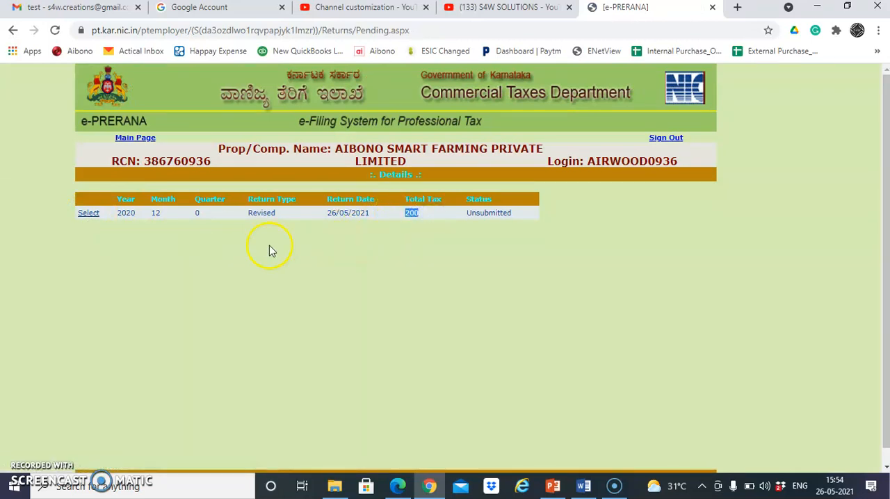
click(88, 215)
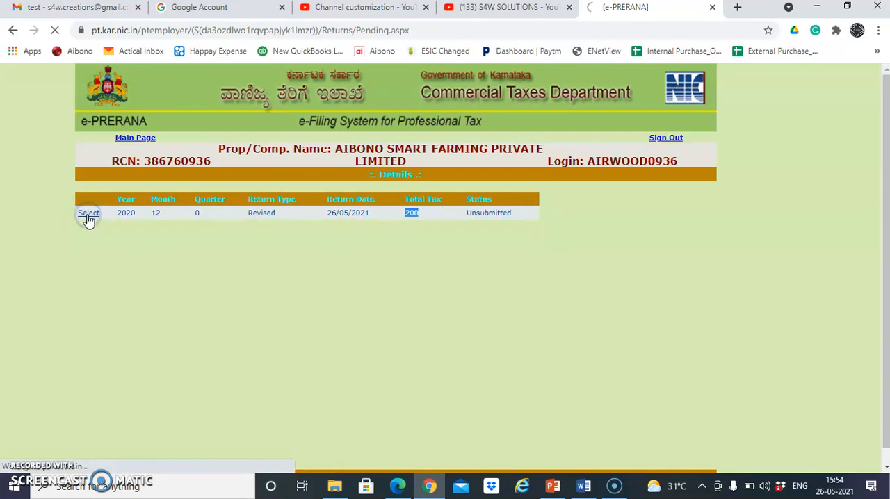
click(205, 241)
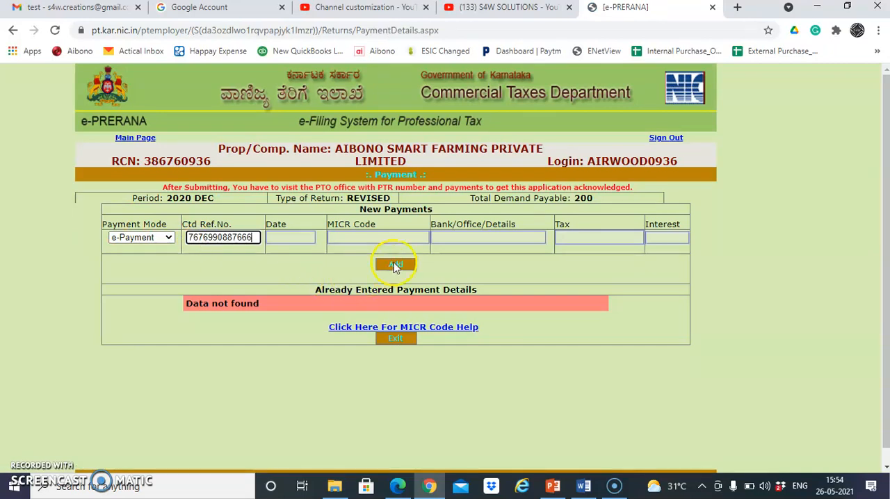
click(399, 339)
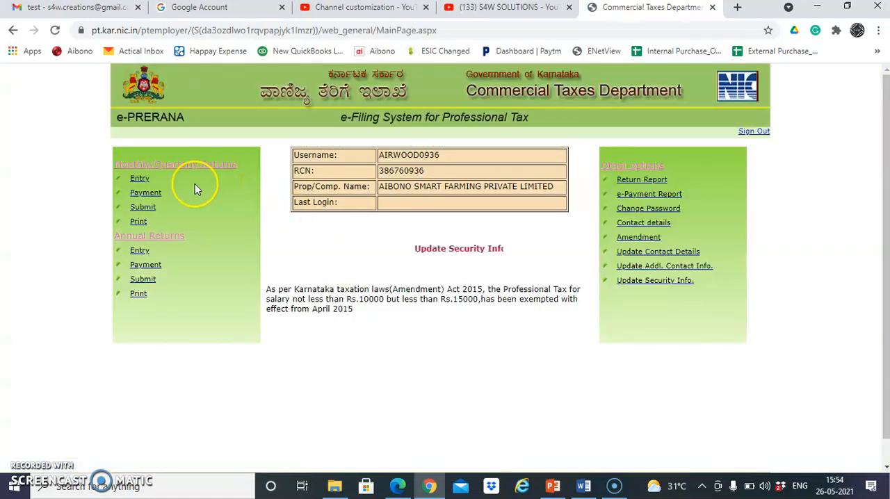
- Open the unsubmitted December 2020 revised return for submission and check its Form 5A tax and payment details
click(143, 208)
click(88, 214)
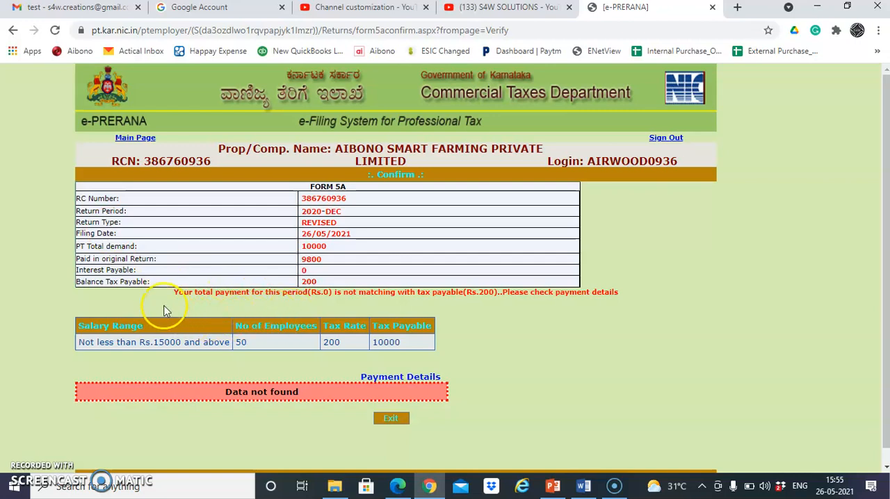
mouse_move(103, 301)
mouse_down()
mouse_move(181, 296)
mouse_move(108, 303)
mouse_up()
drag(116, 341, 130, 257)
click(134, 299)
click(312, 304)
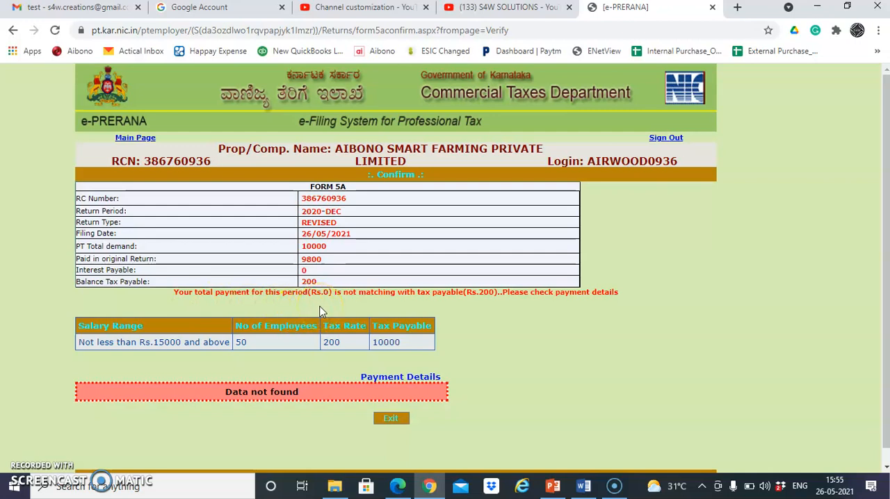
click(342, 340)
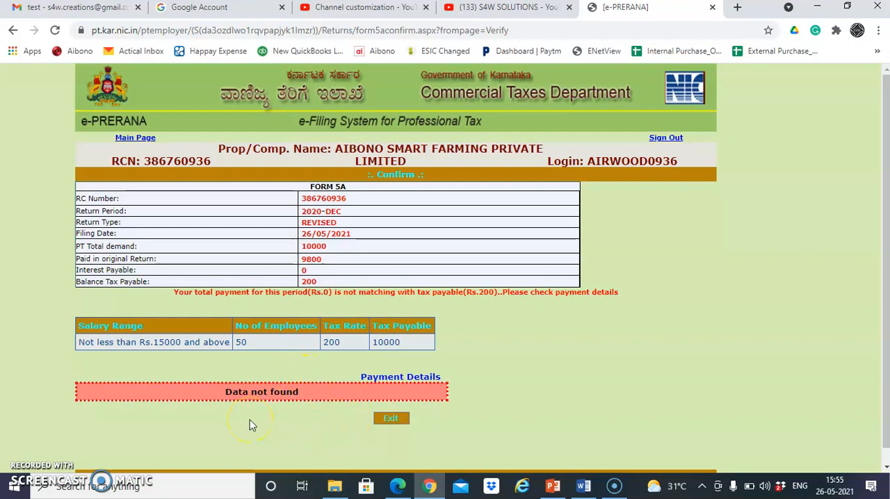
- Exit the return's confirmation page and select the unsubmitted revised return for submission again
click(388, 419)
click(140, 209)
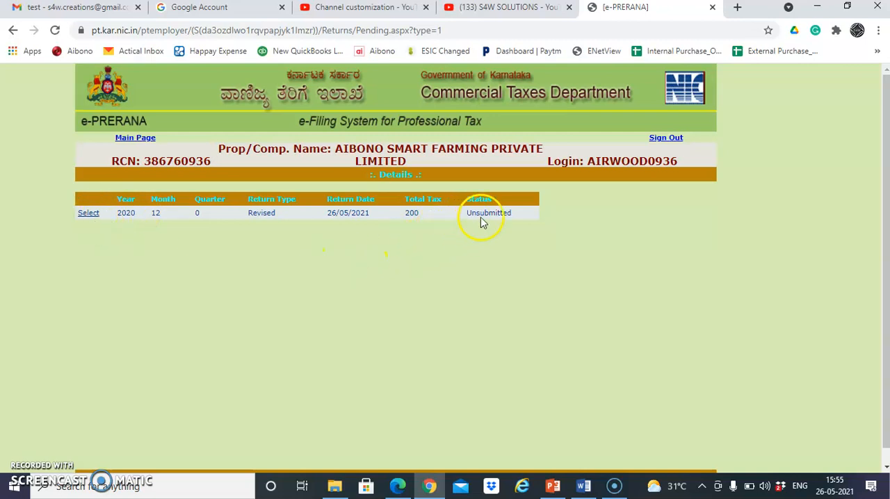
click(87, 215)
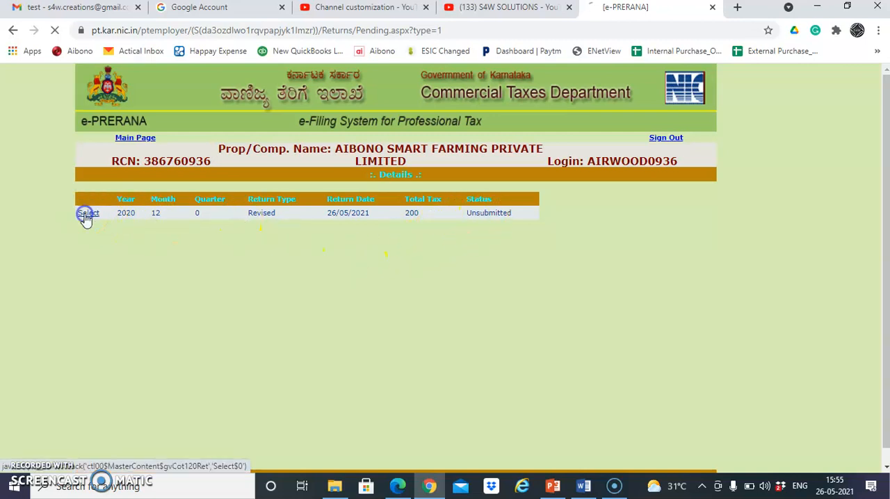